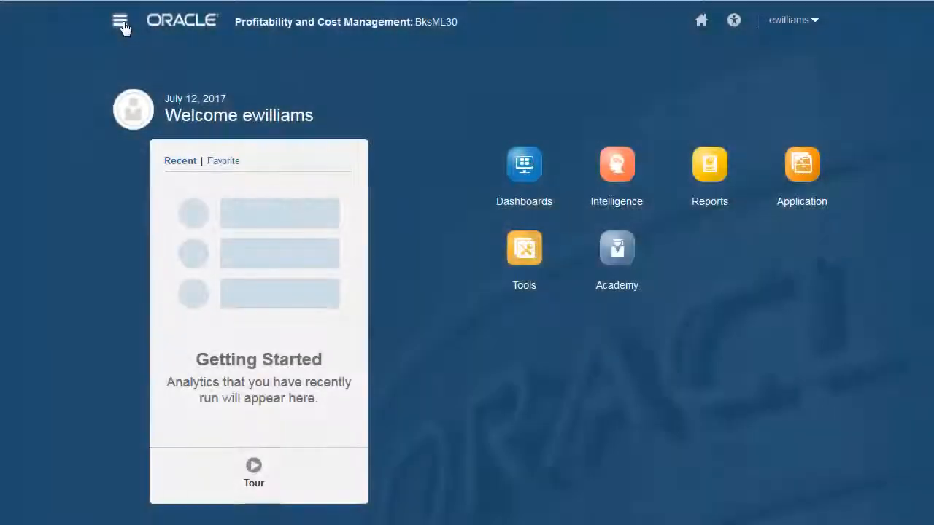
Open the rules management page and select the Occupancy Expense Allocations rule set.
left_click(120, 22)
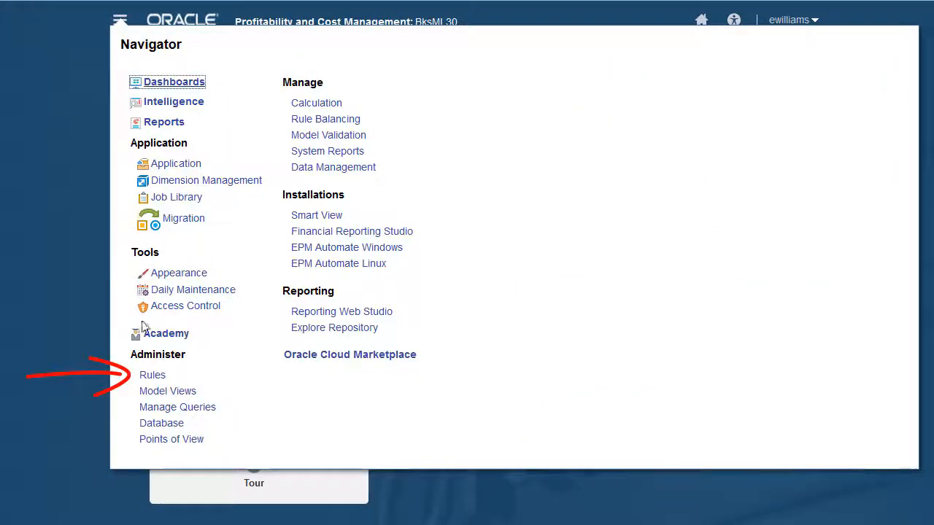
left_click(152, 376)
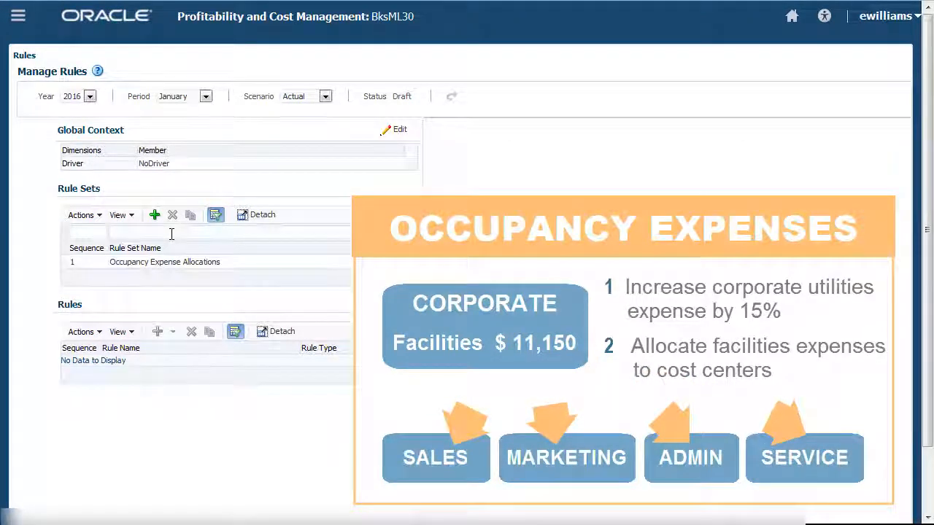
left_click(181, 262)
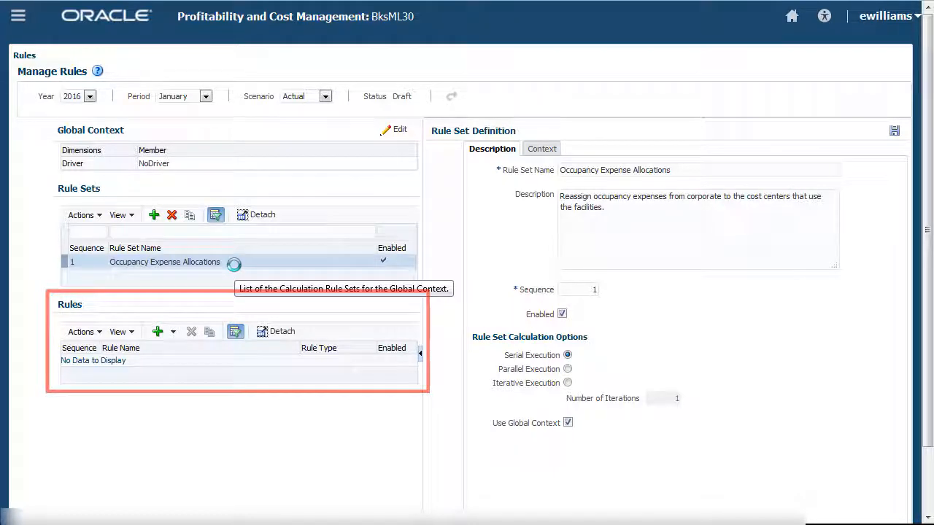
Add an enabled allocation rule named Rent and Utilities Reassignment, describing how rent and utility expenses move from Corporate to business cost centers by square feet.
left_click(175, 334)
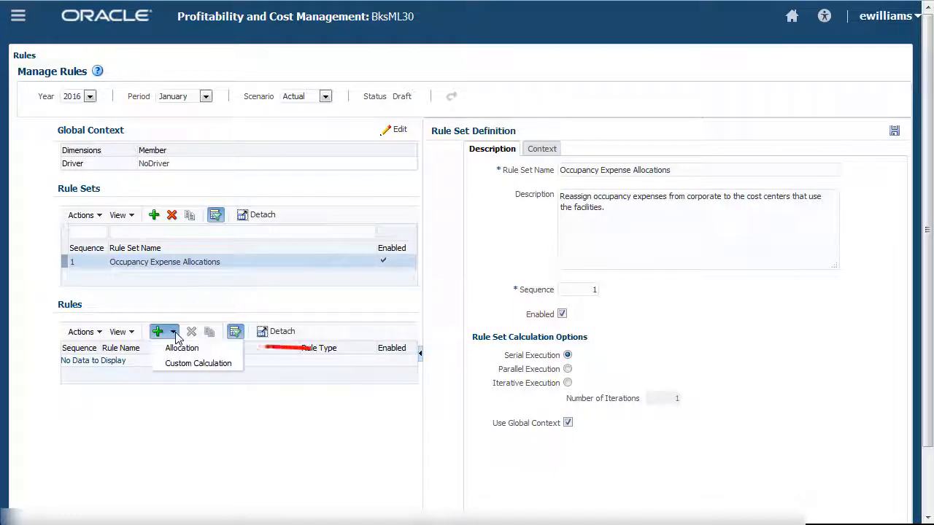
left_click(212, 351)
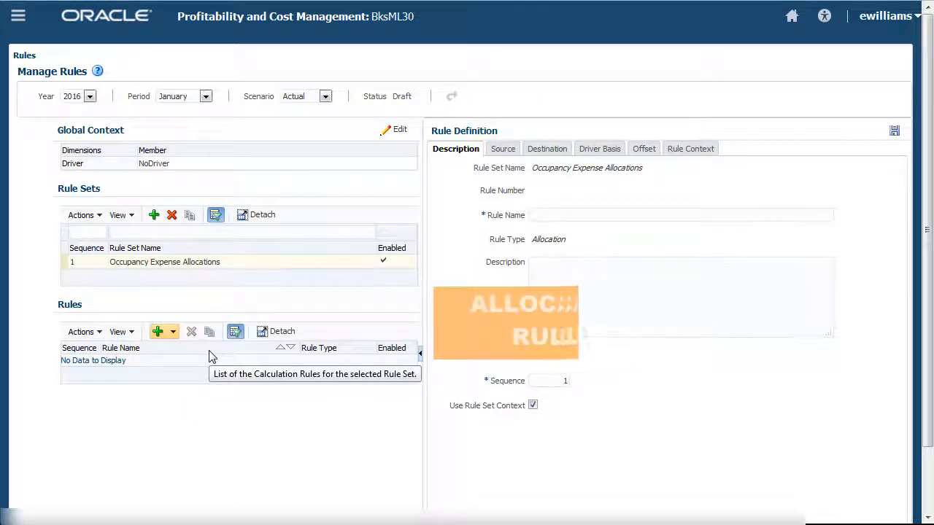
left_click(612, 215)
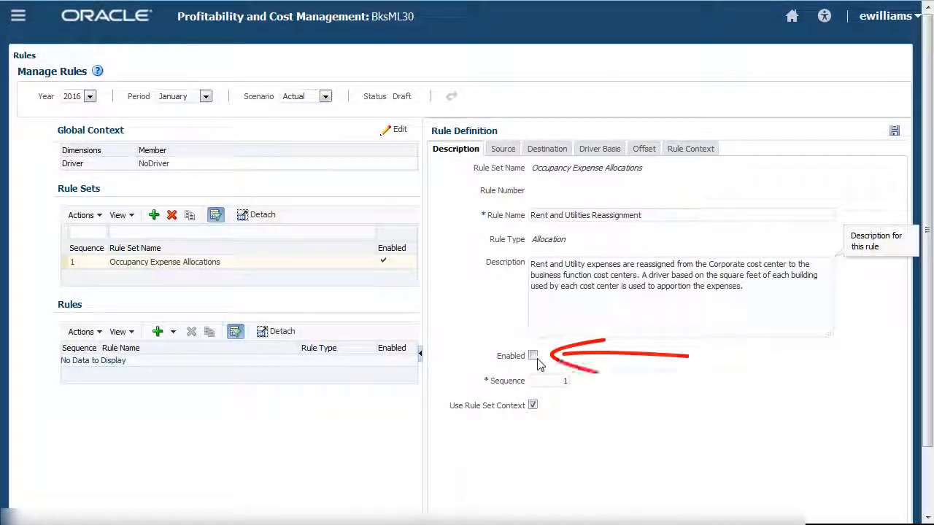
left_click(533, 356)
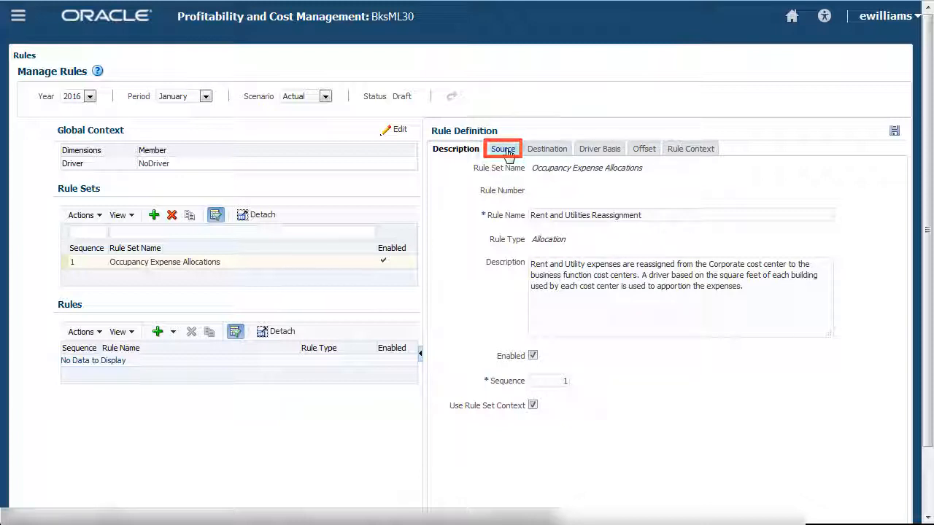
Set the allocation rule's source for the Account dimension to the Facilities Expenses member.
left_click(508, 153)
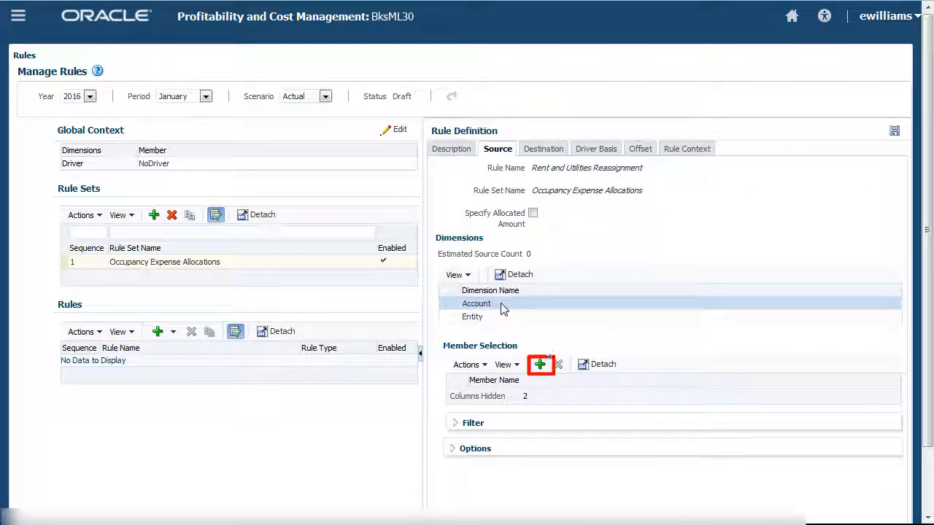
left_click(540, 364)
left_click(203, 161)
type("fa")
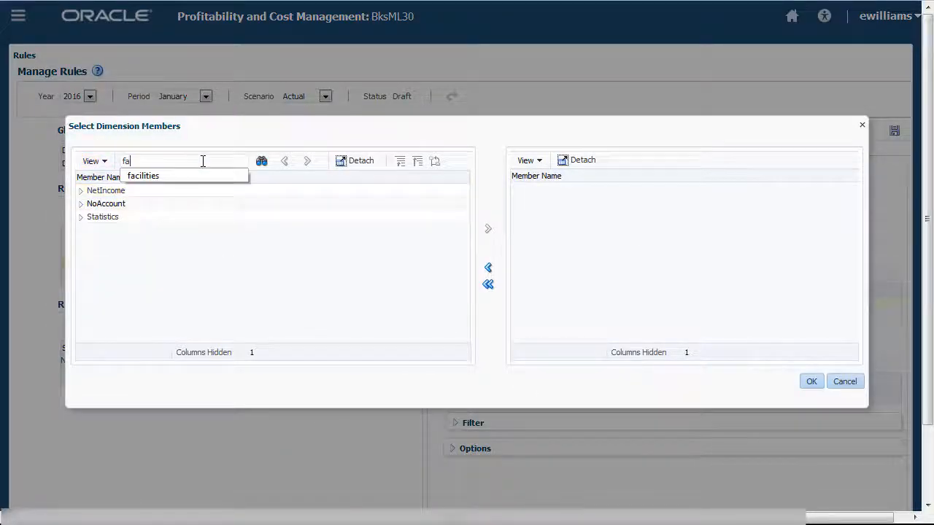
type("cilities")
left_click(261, 161)
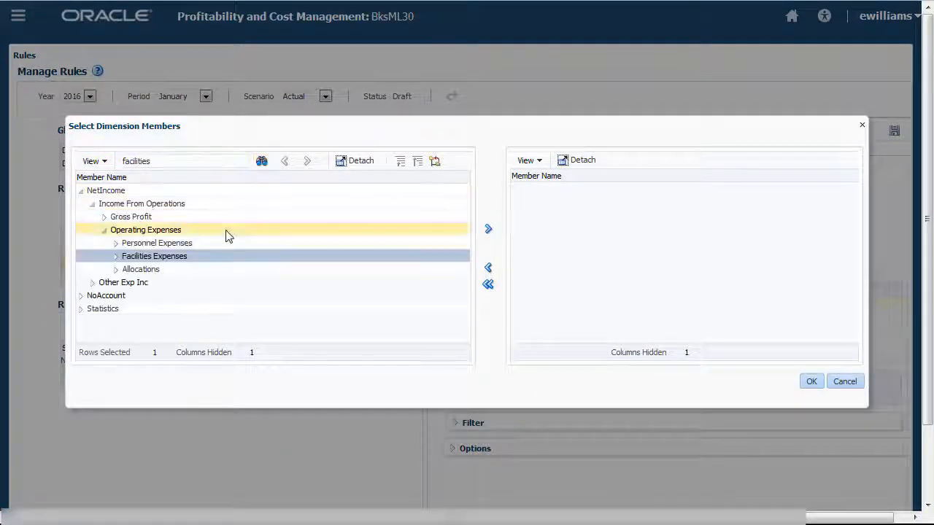
left_click(489, 230)
left_click(812, 382)
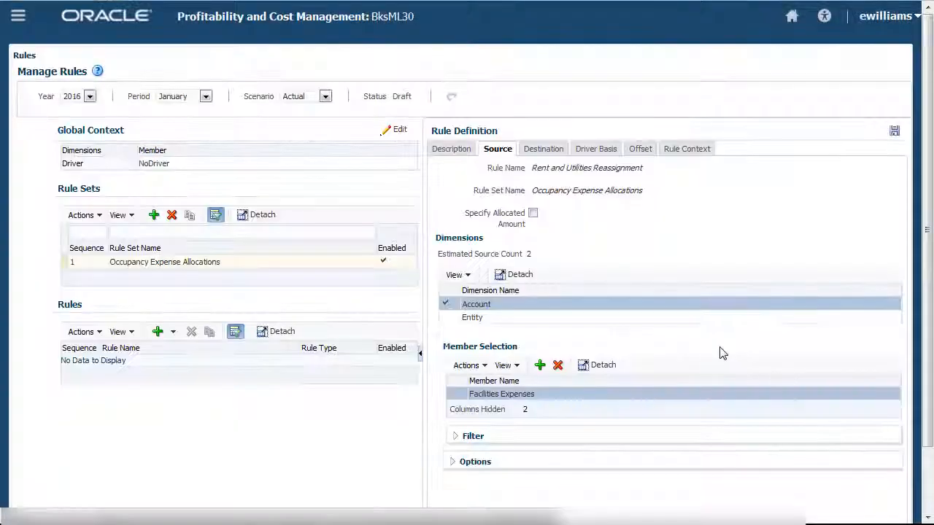
Set the allocation rule's source for the Entity dimension to CC1001, the Corporate cost center.
left_click(492, 319)
left_click(540, 365)
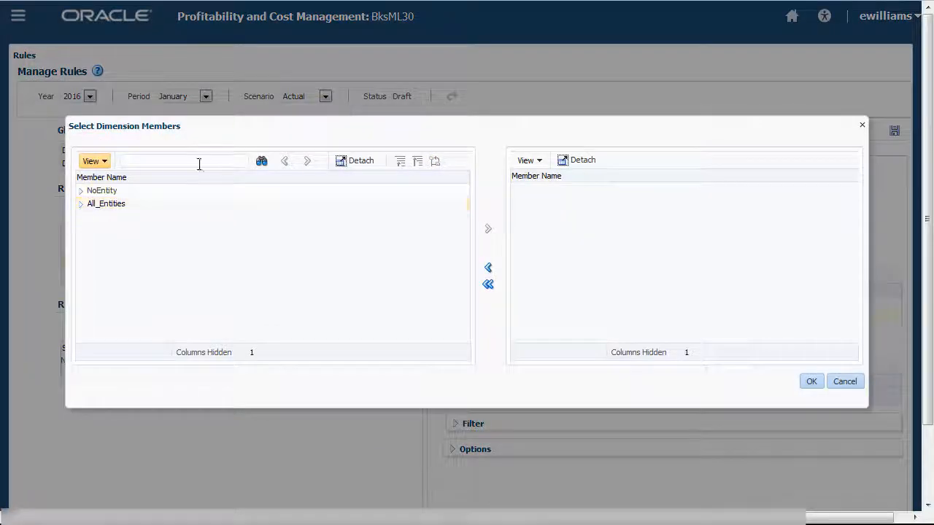
left_click(197, 161)
type("corporate")
left_click(261, 161)
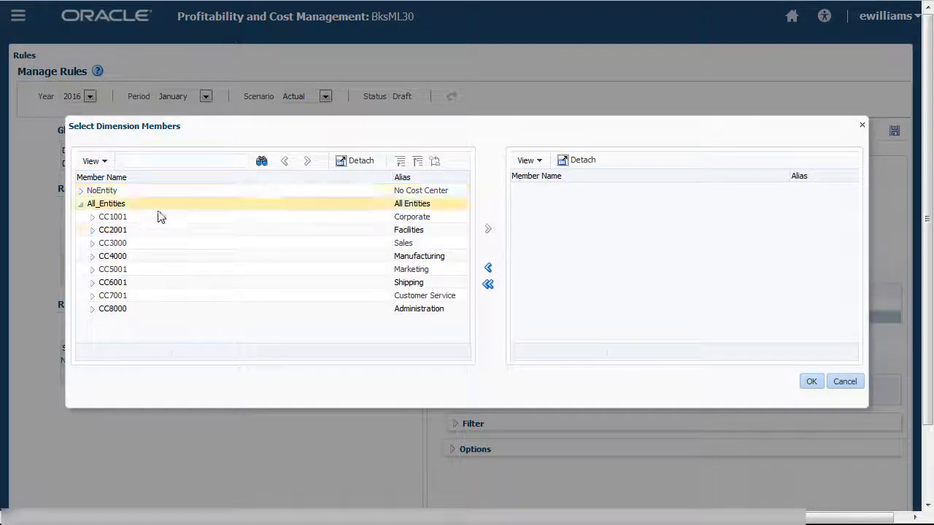
left_click(488, 231)
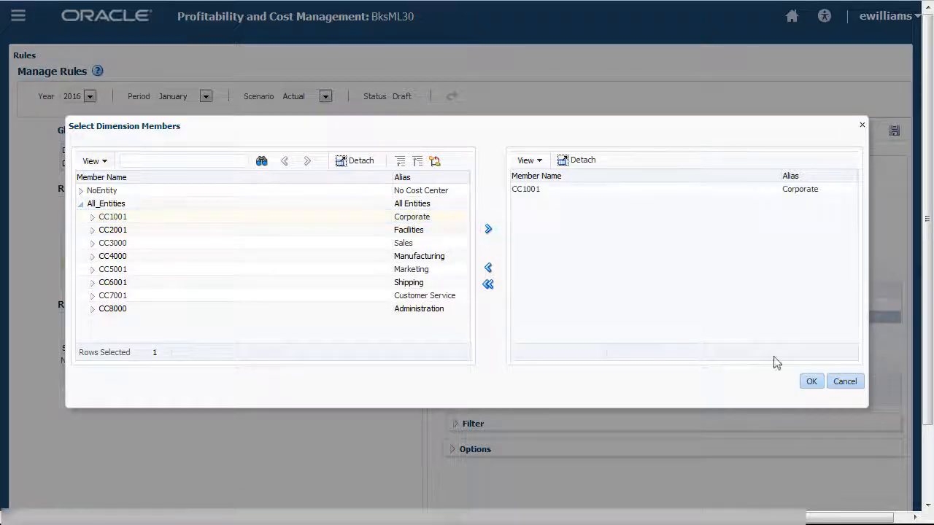
left_click(809, 381)
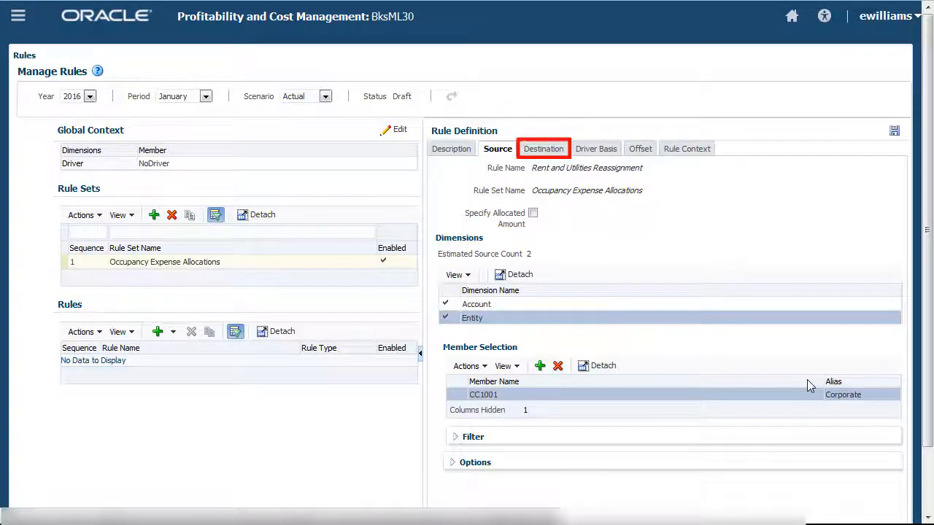
Define the rule's destination with Account same as source and the Entity members CC2001 Facilities through CC8000 Administration.
left_click(541, 150)
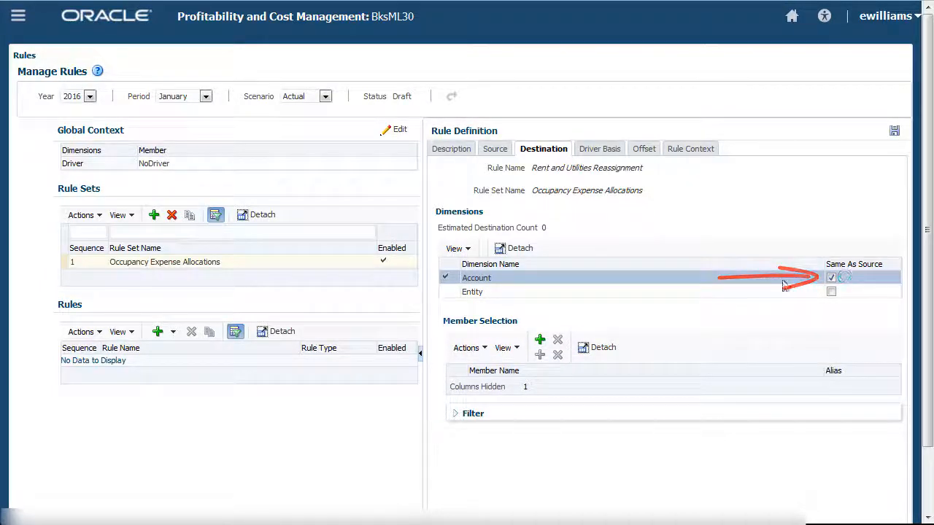
left_click(540, 340)
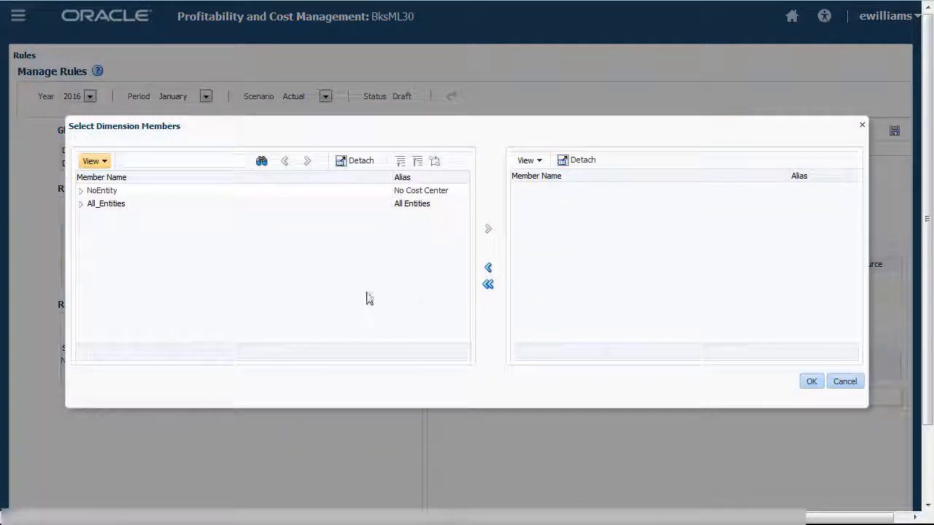
left_click(80, 204)
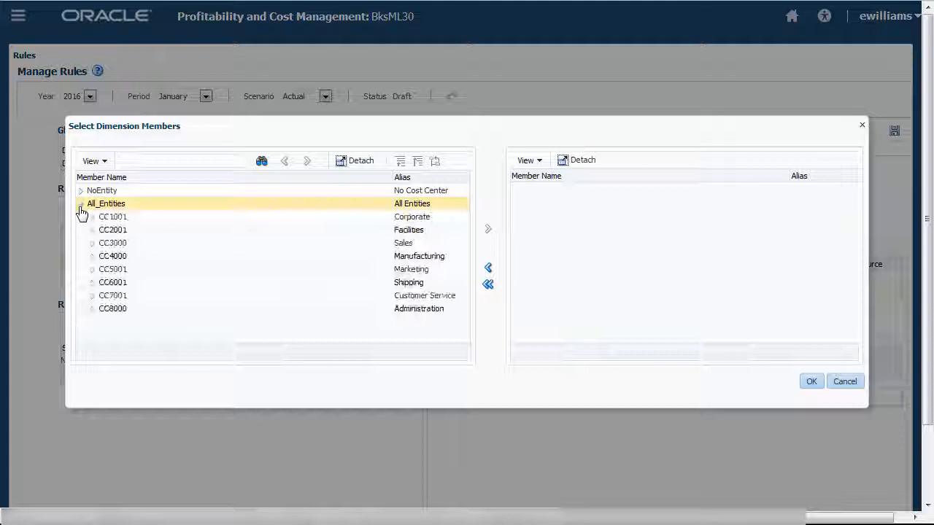
left_click(172, 232)
left_click_drag(175, 243, 183, 305)
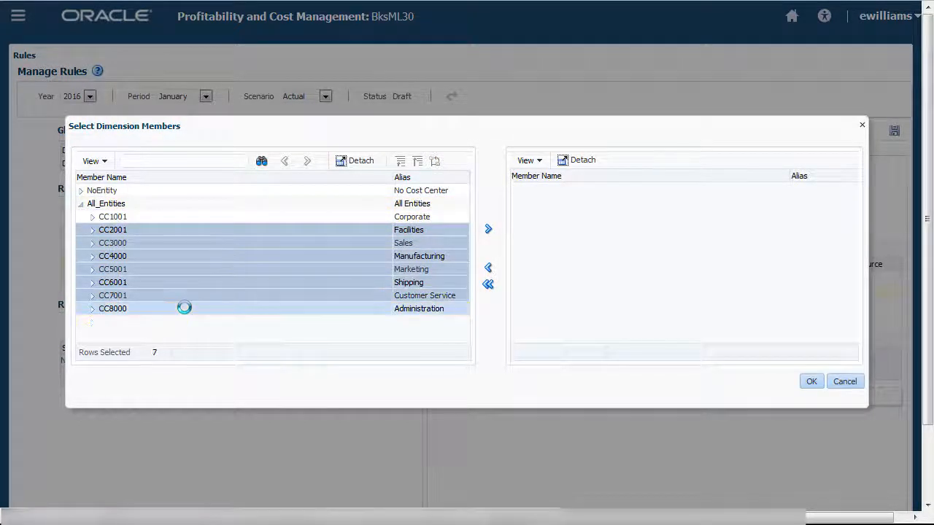
left_click(488, 231)
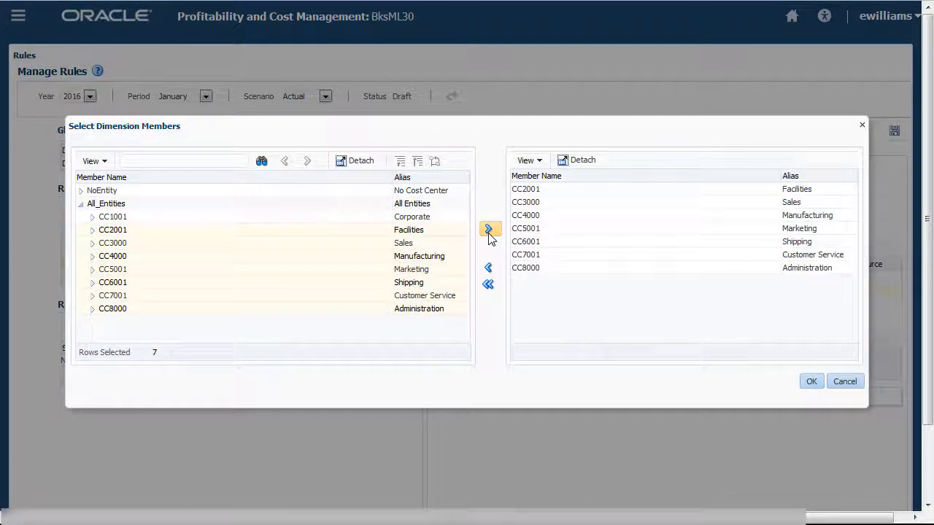
left_click(810, 382)
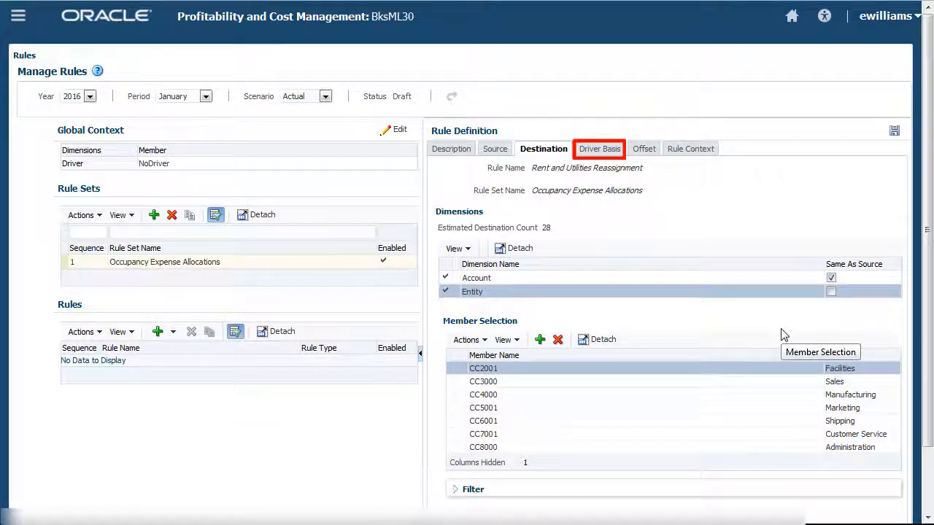
Set the driver basis for the Account dimension to STAT1101, Occupancy Square Feet, using a specified driver location.
left_click(611, 154)
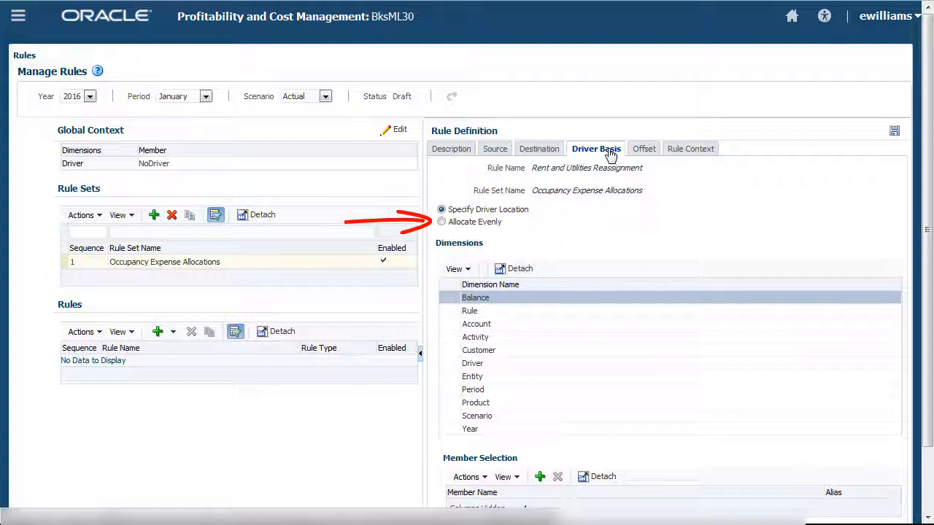
left_click(500, 324)
left_click(540, 477)
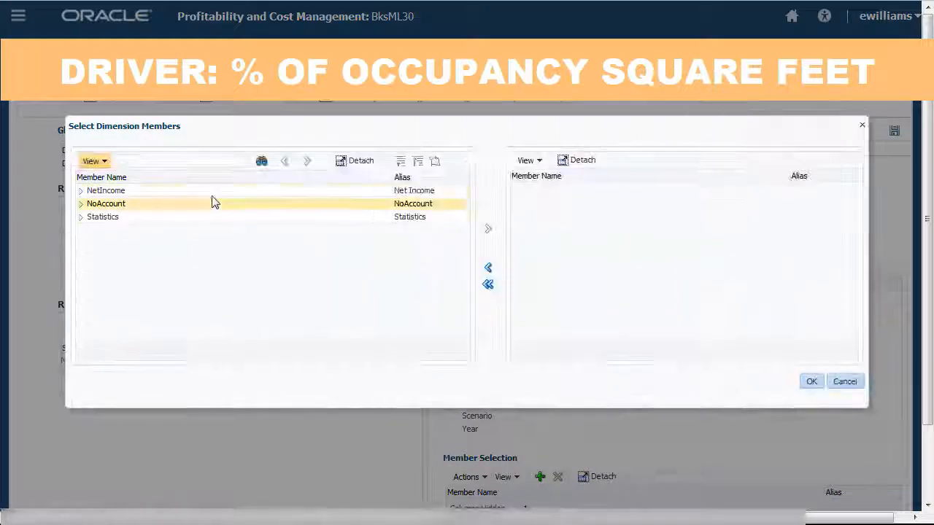
type("occu")
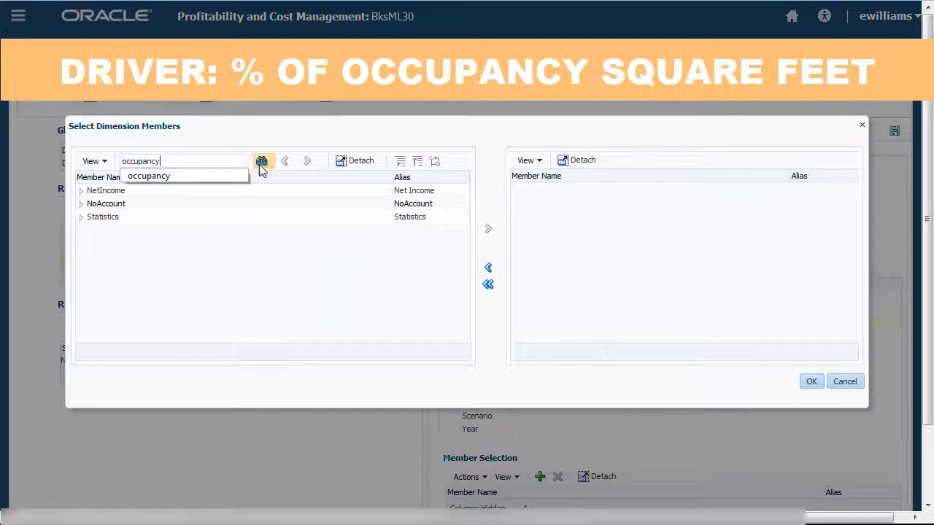
type("pancy")
left_click(261, 162)
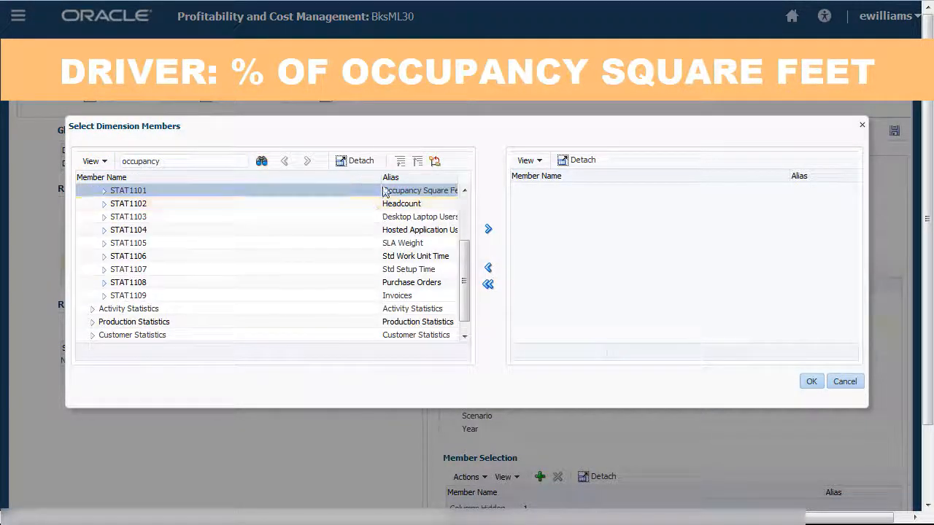
left_click_drag(358, 180, 324, 181)
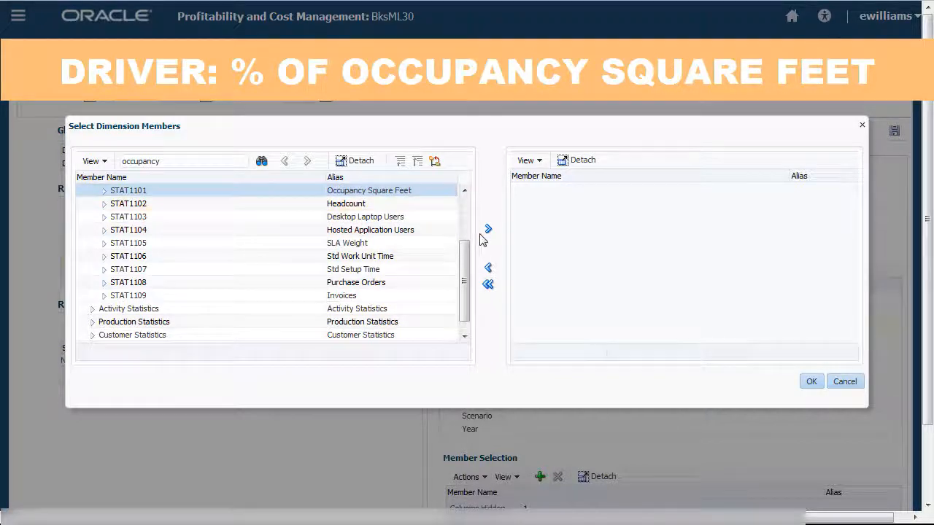
left_click(488, 229)
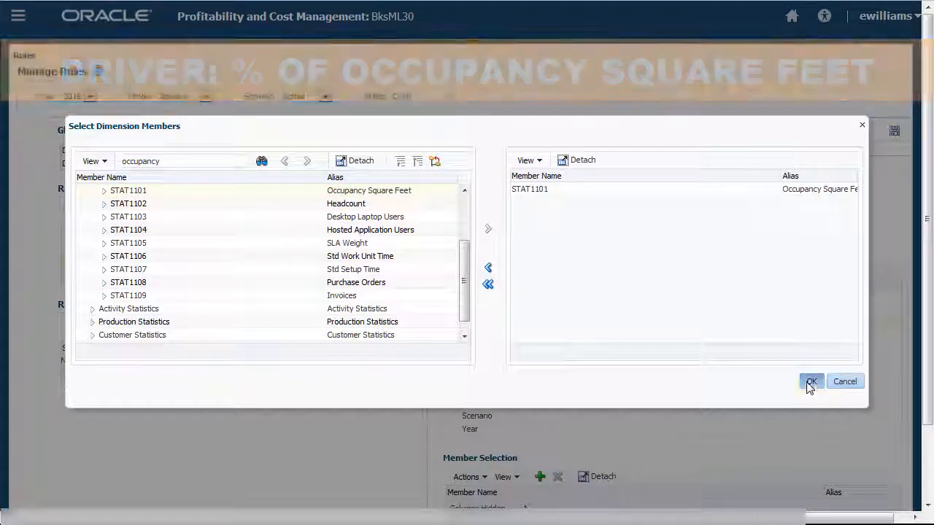
left_click(811, 382)
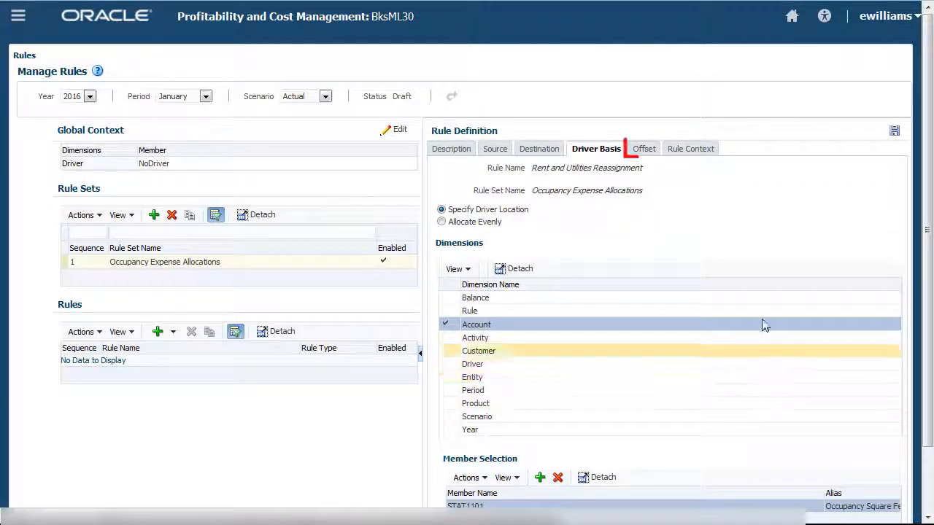
Review the allocation rule's offset location and rule context, and save the rule.
left_click(641, 151)
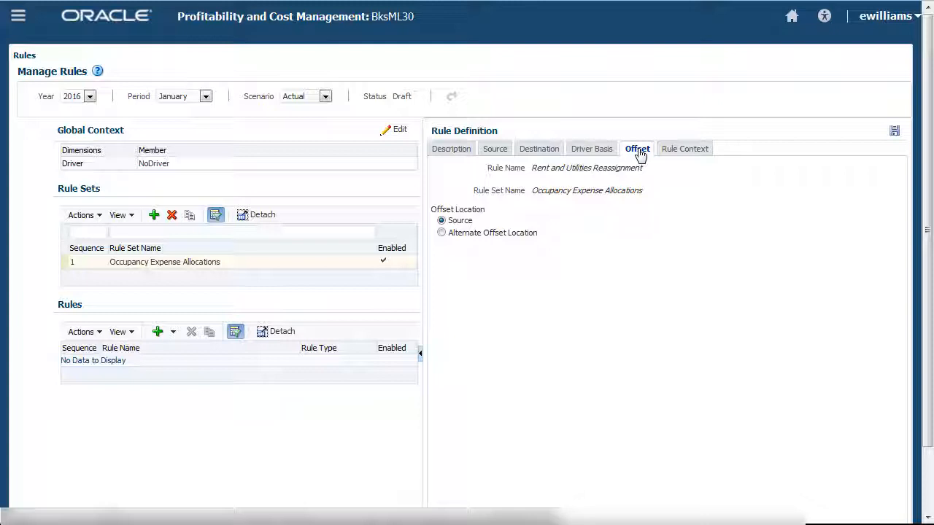
left_click(697, 154)
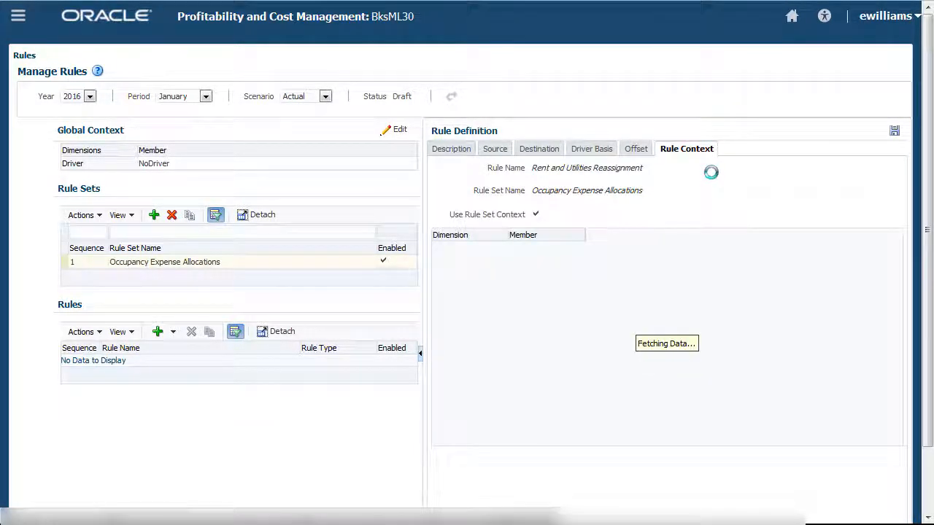
left_click(894, 131)
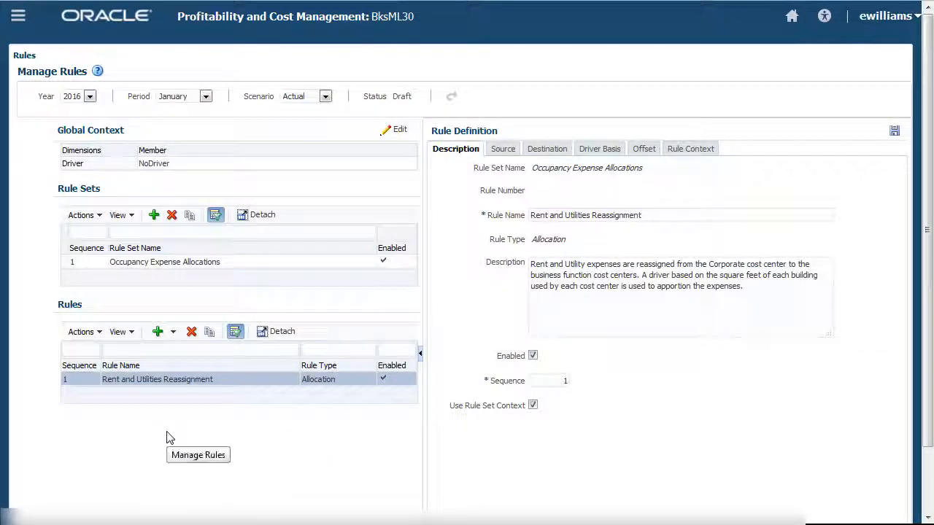
Add an enabled custom calculation rule named Utilities Expense Adjustment with the description "Increase Utilities expenses by 15%".
left_click(174, 334)
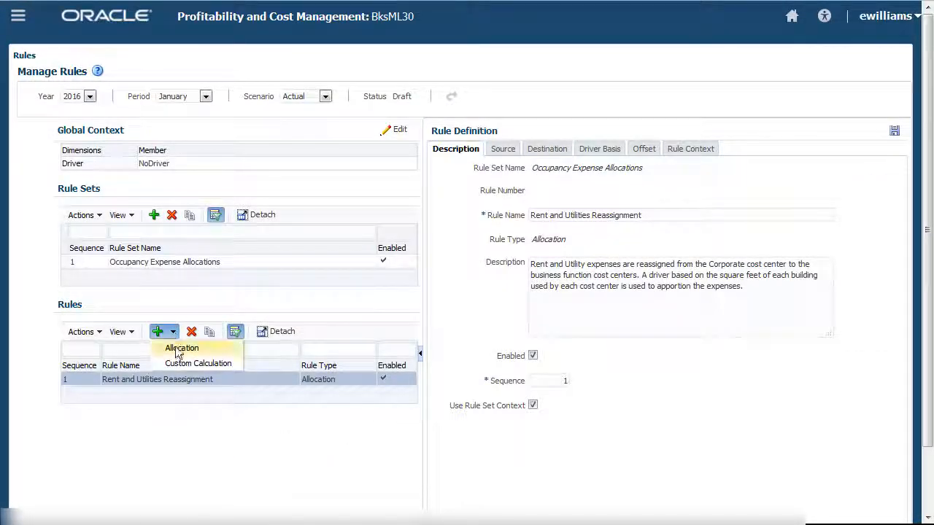
left_click(179, 361)
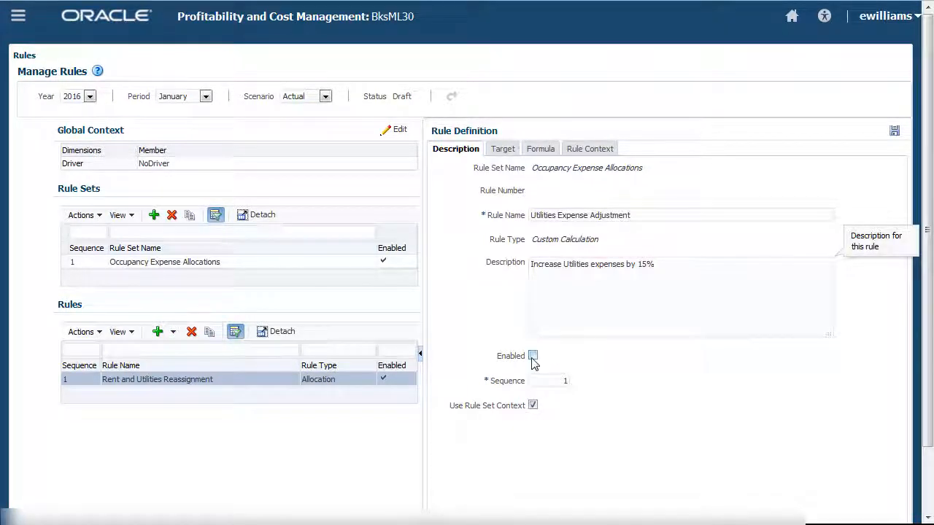
left_click(533, 357)
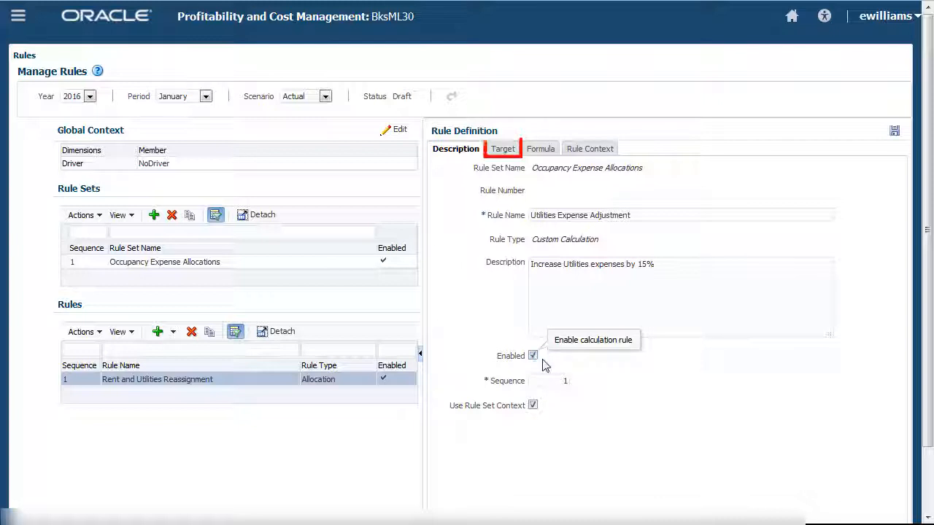
Add the Account member FAC8200 Utilities to the custom calculation rule's target.
left_click(505, 150)
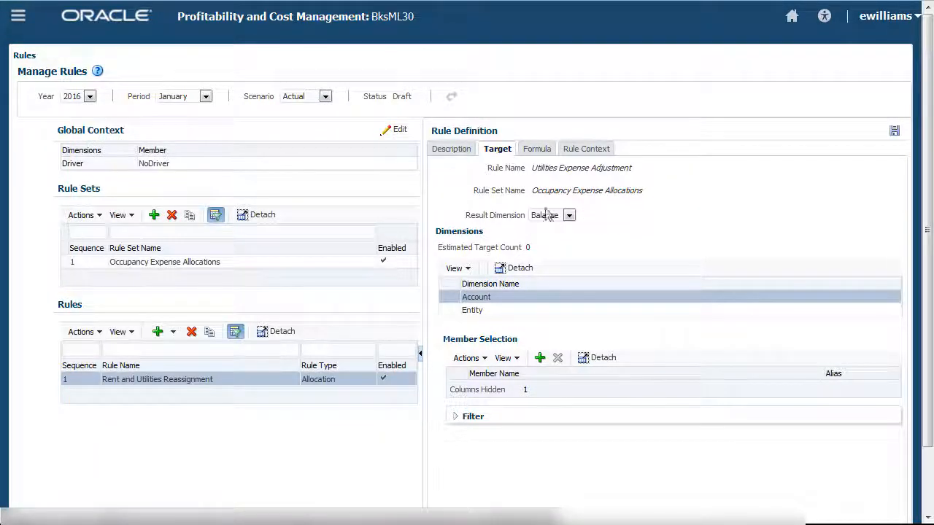
left_click(546, 358)
left_click(212, 162)
type("util")
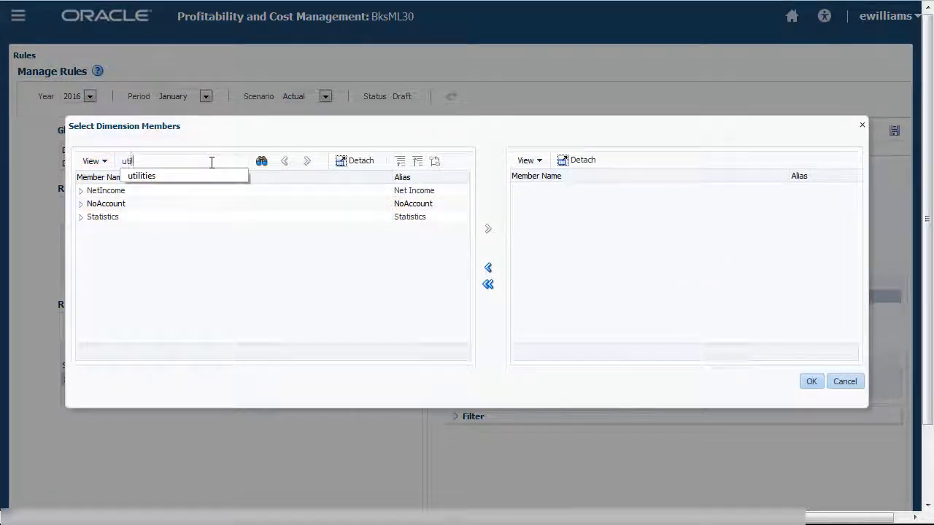
type("ities")
left_click(261, 160)
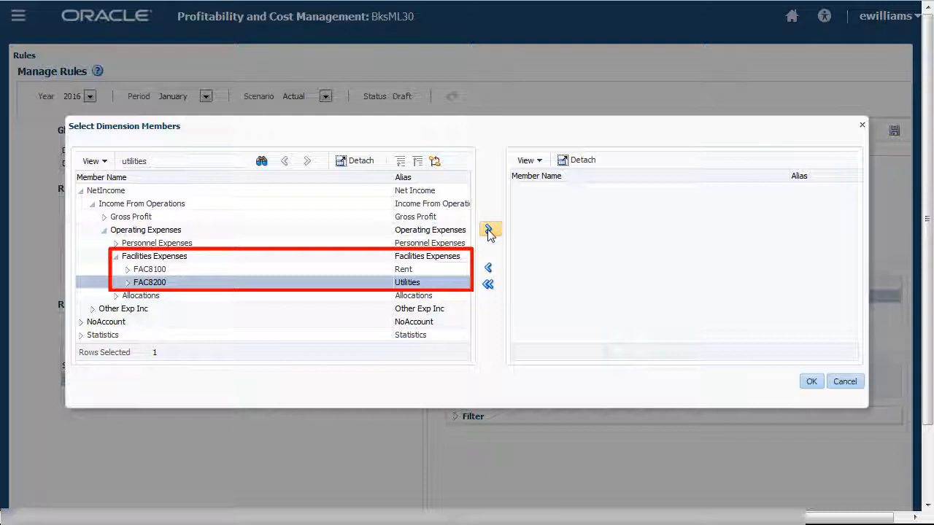
left_click(488, 229)
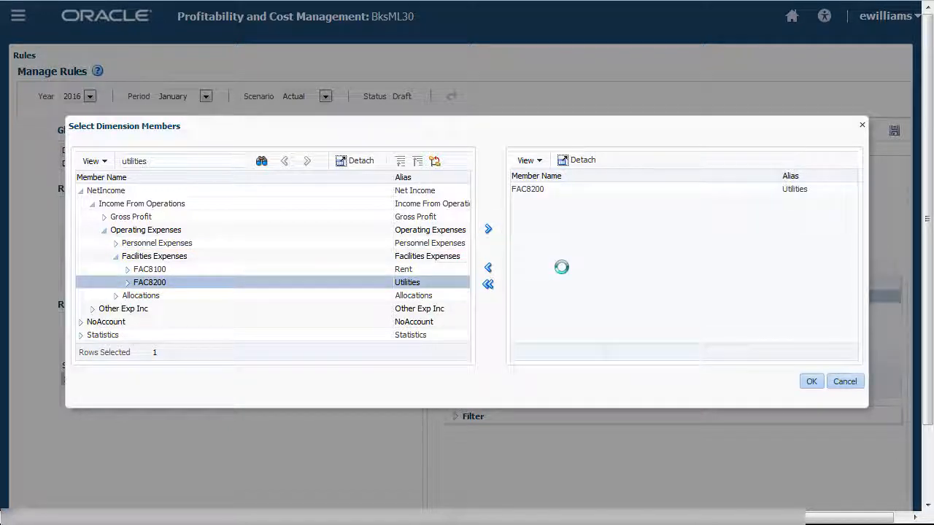
left_click(811, 381)
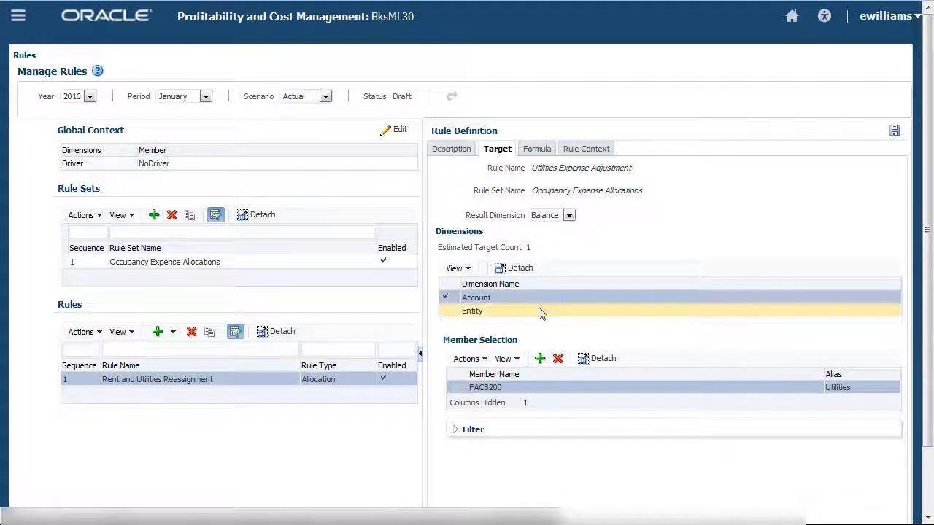
Add the Entity member CC1001 Corporate to the custom calculation rule's target.
left_click(540, 312)
left_click(540, 359)
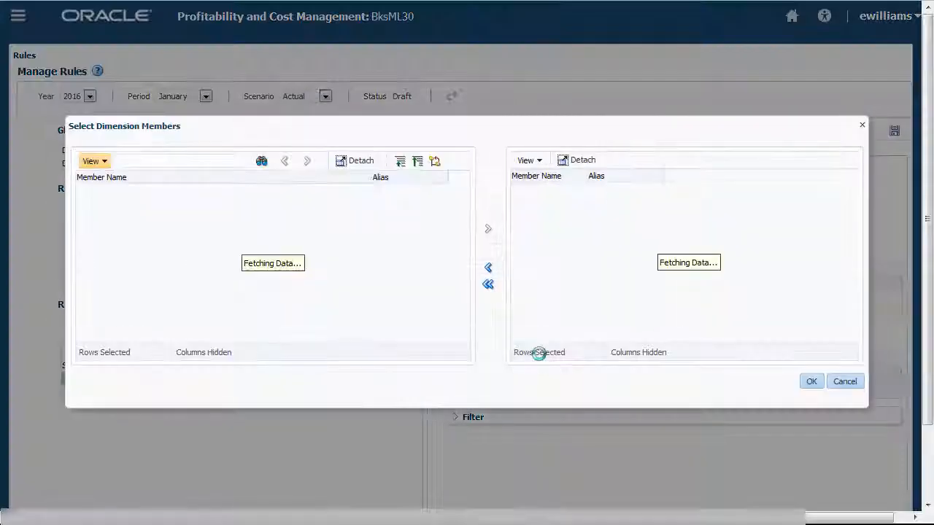
left_click(195, 159)
type("corporate")
left_click(262, 161)
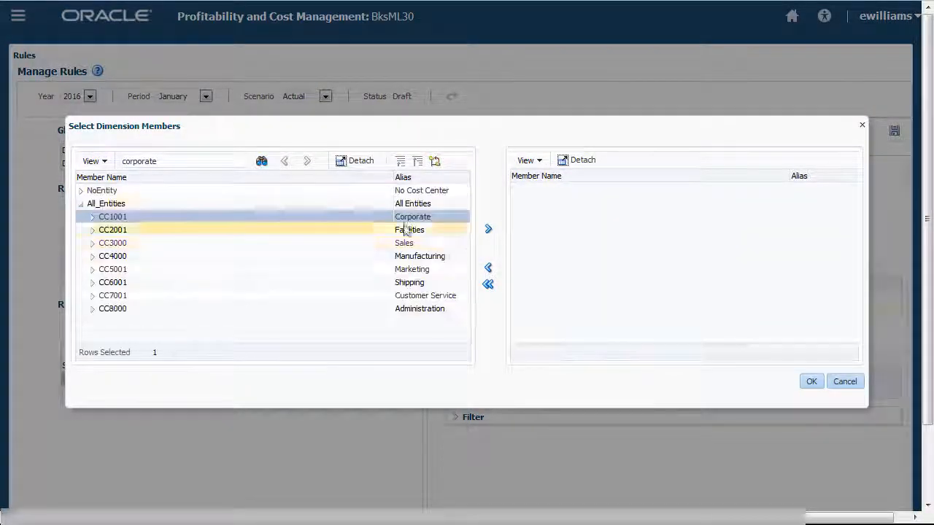
left_click(488, 228)
left_click(811, 382)
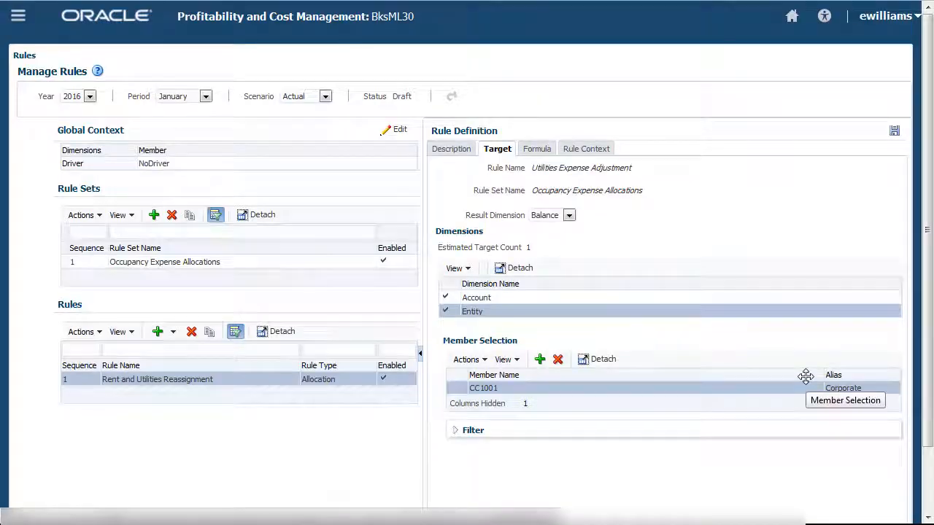
Enter the formula "[Adjustment In] := ([Input], [Rule]) * .15;" for the custom calculation rule, validate it, and save the rule.
left_click(539, 149)
left_click(554, 225)
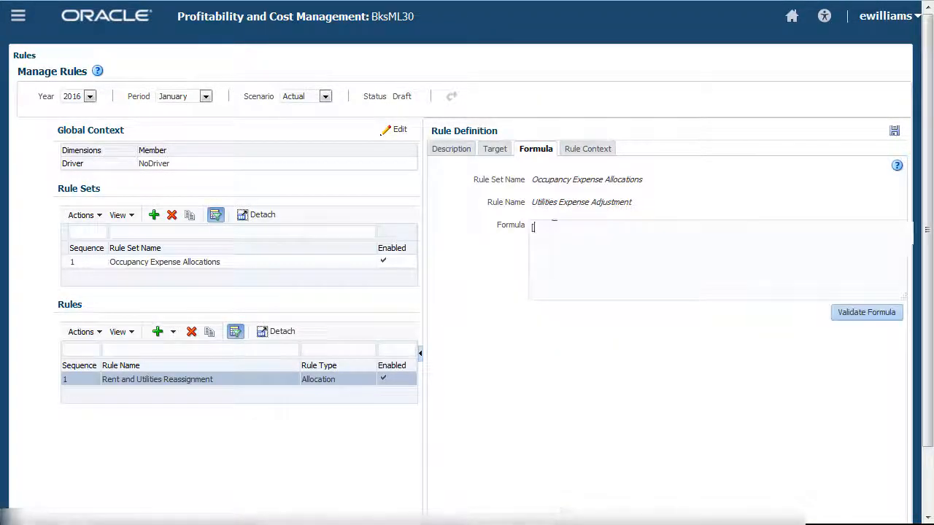
type("[Adjustment In] := ")
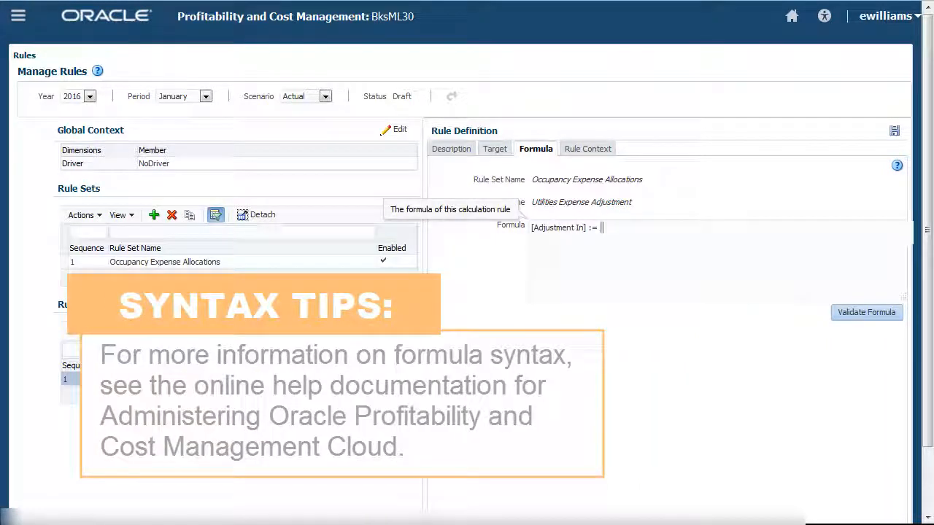
type("([Input], [Rule]) * .15;")
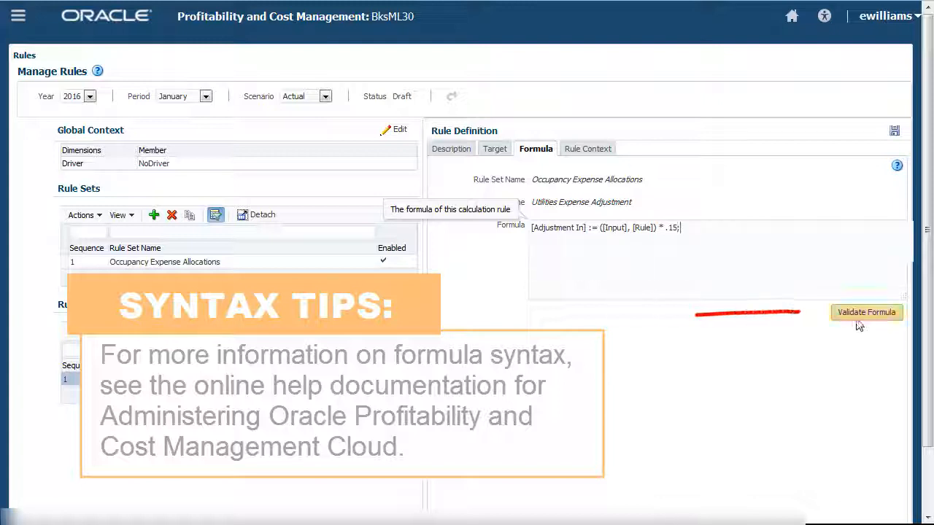
left_click(859, 321)
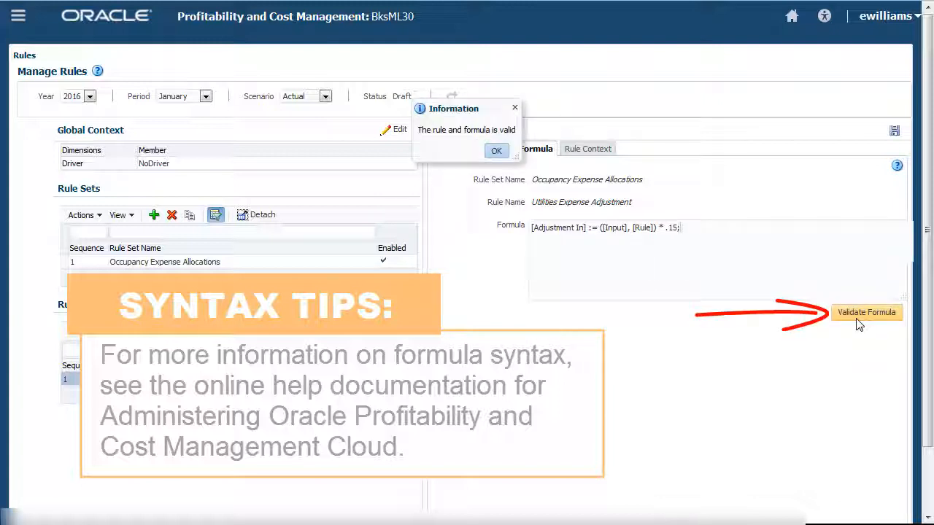
left_click(496, 151)
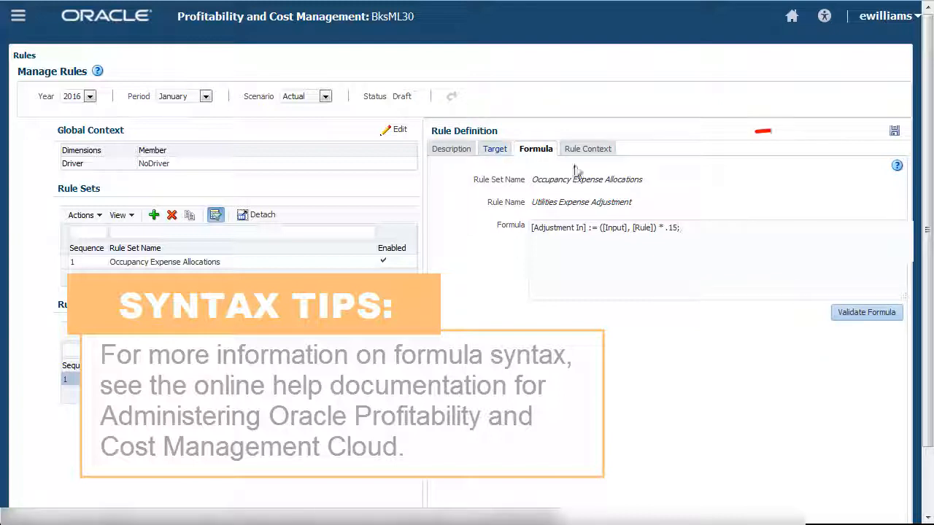
left_click(894, 131)
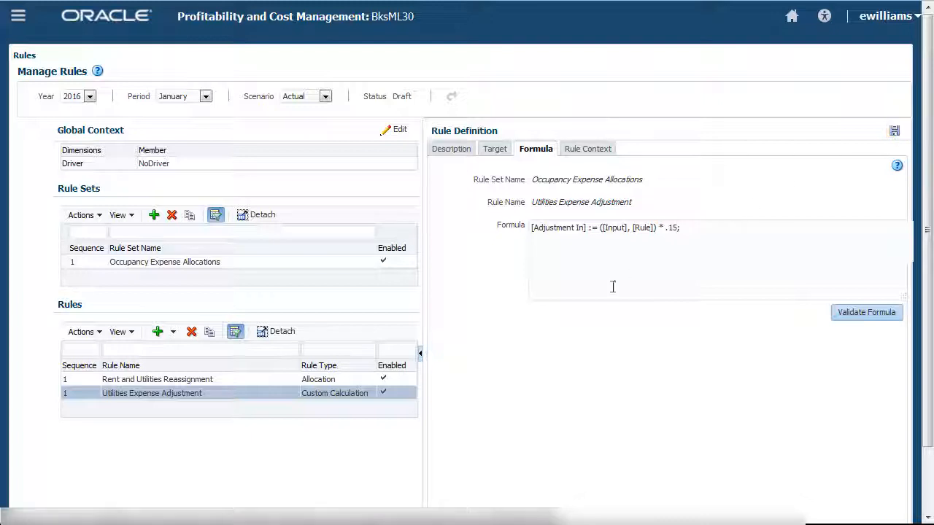
Set the Rent and Utilities Reassignment rule's sequence to 2, save it, and sort the rules by ascending sequence.
left_click(257, 380)
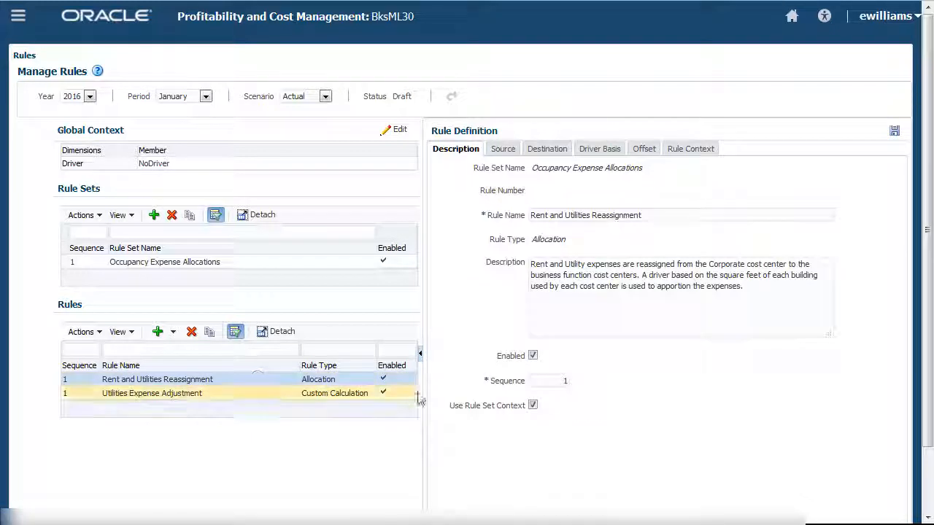
double_click(563, 380)
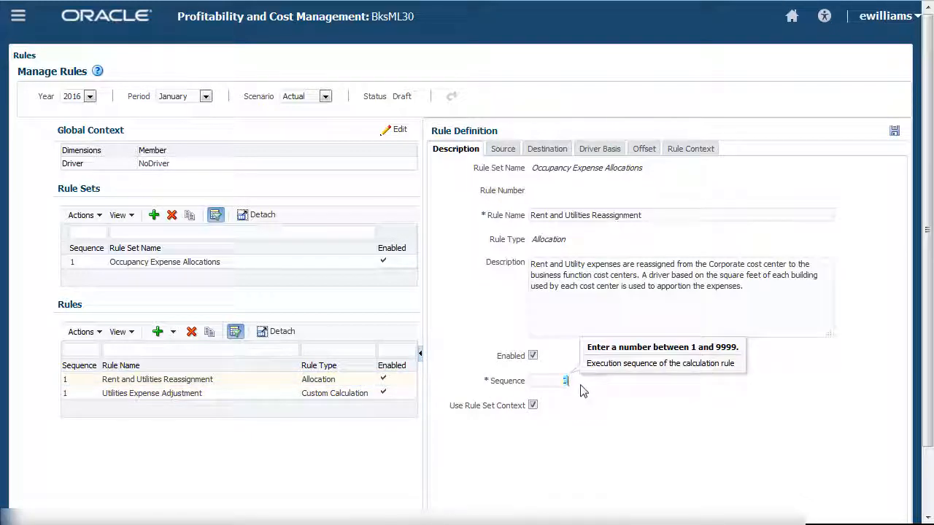
left_click(895, 135)
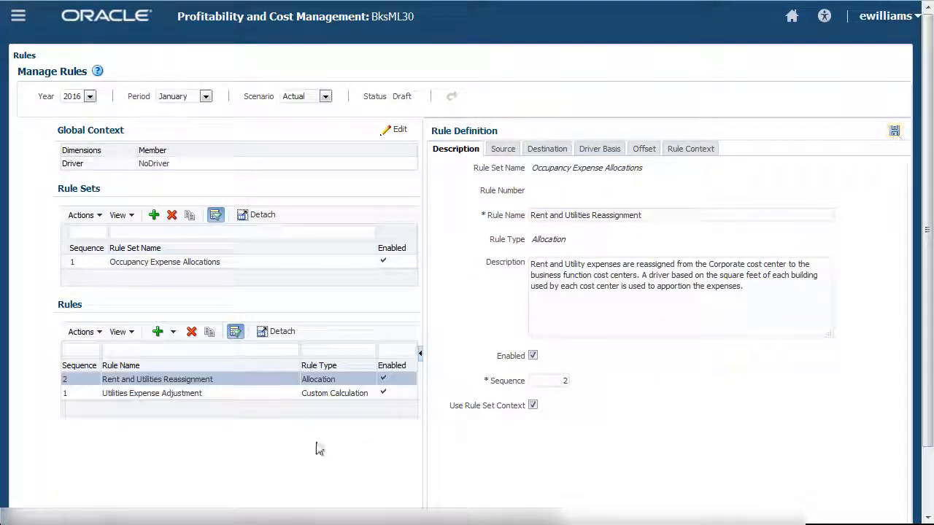
left_click(82, 366)
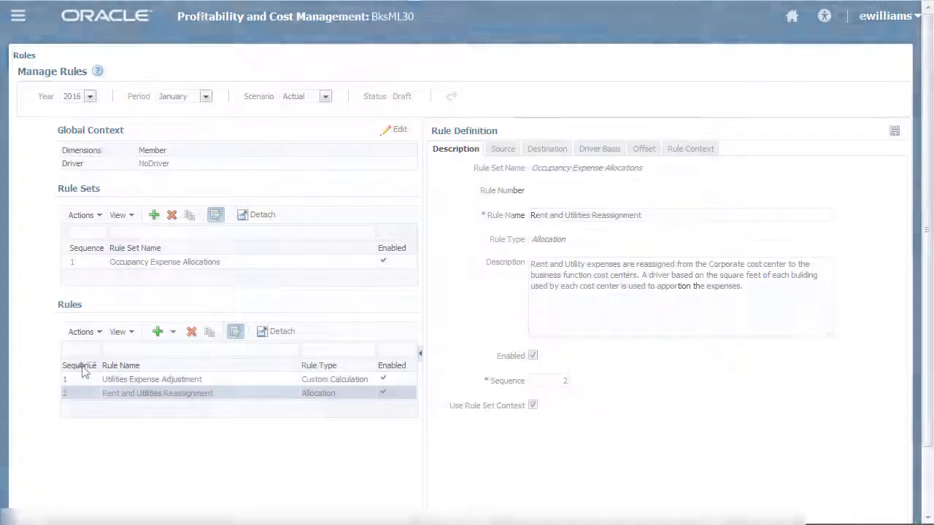